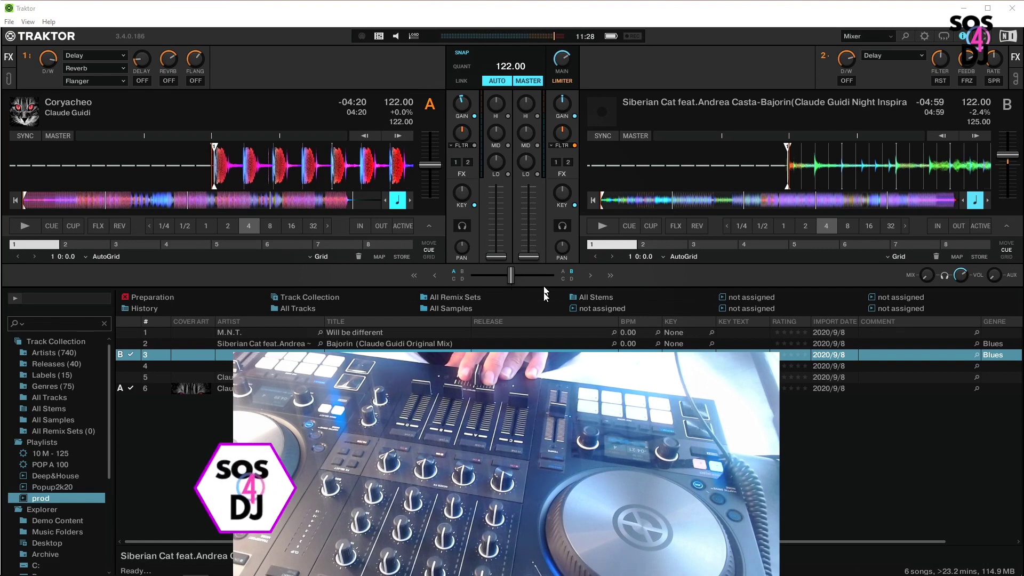
# Step: Hide and show the crossfader repeatedly through the Mixer layout preferences, leave it shown, and close the preferences
pyautogui.click(926, 36)
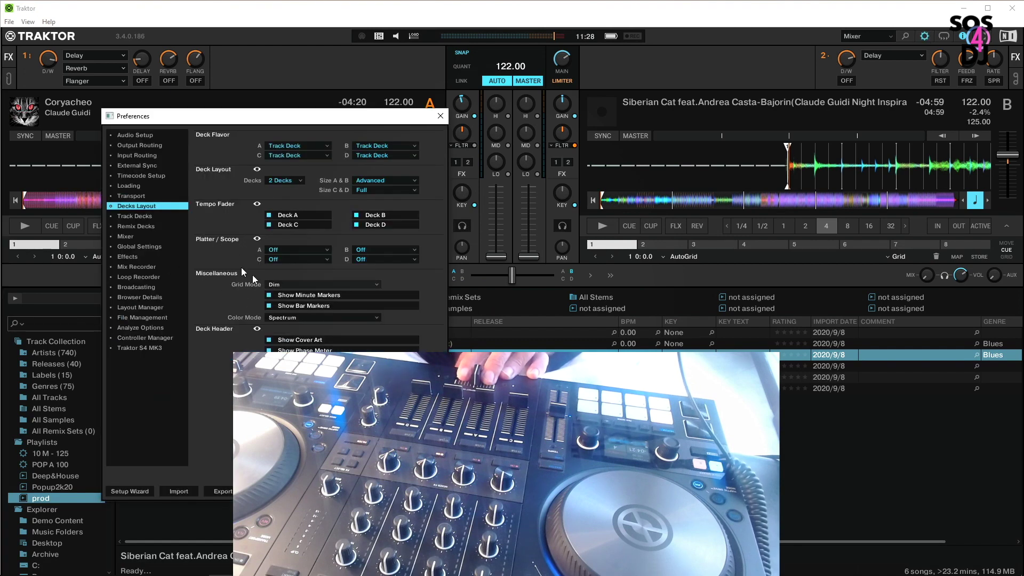
pyautogui.click(142, 216)
pyautogui.click(139, 226)
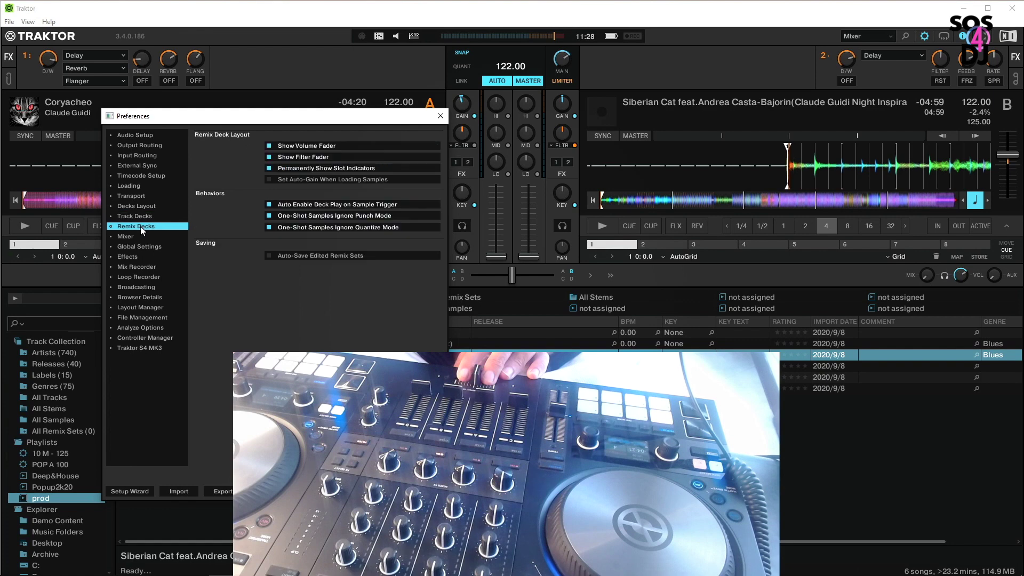
pyautogui.click(140, 235)
pyautogui.click(268, 293)
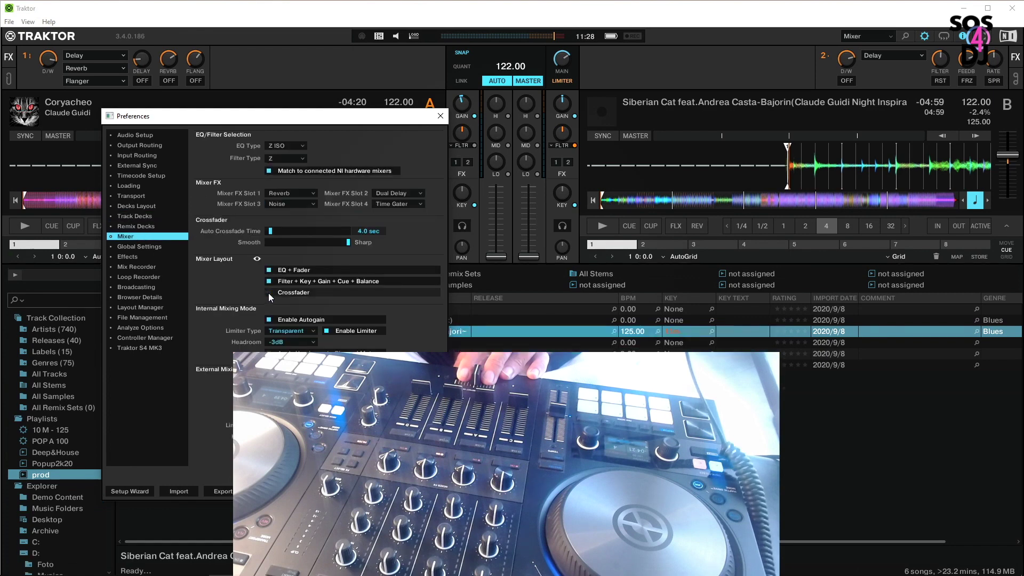
pyautogui.click(268, 293)
pyautogui.click(268, 293)
pyautogui.click(267, 292)
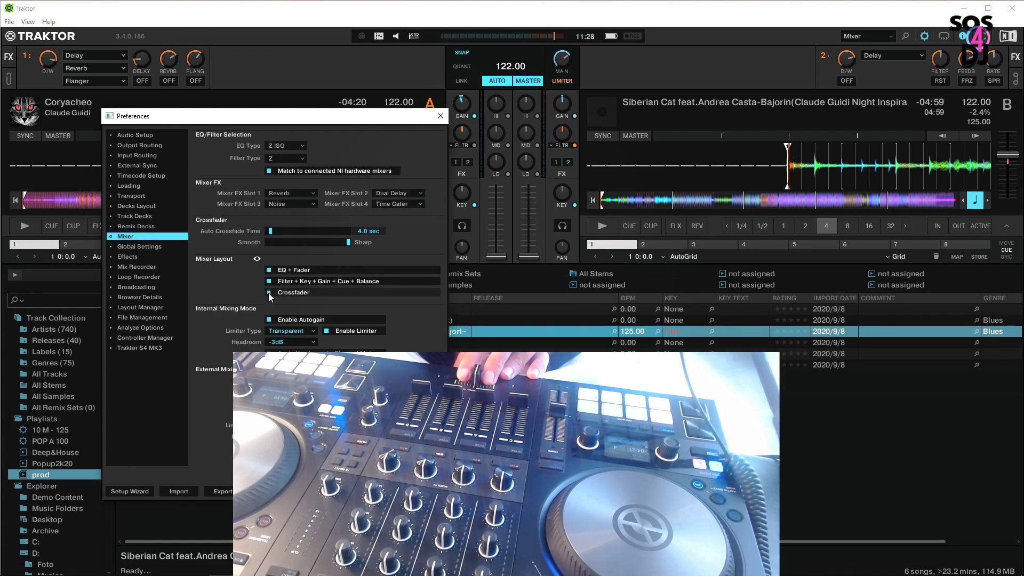
pyautogui.click(267, 293)
pyautogui.click(268, 293)
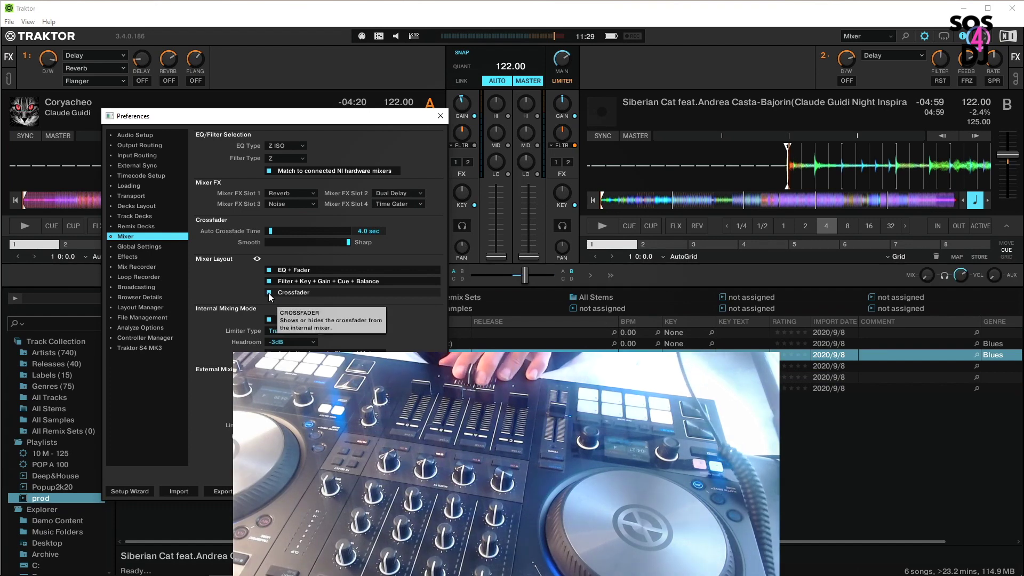
pyautogui.press('Escape')
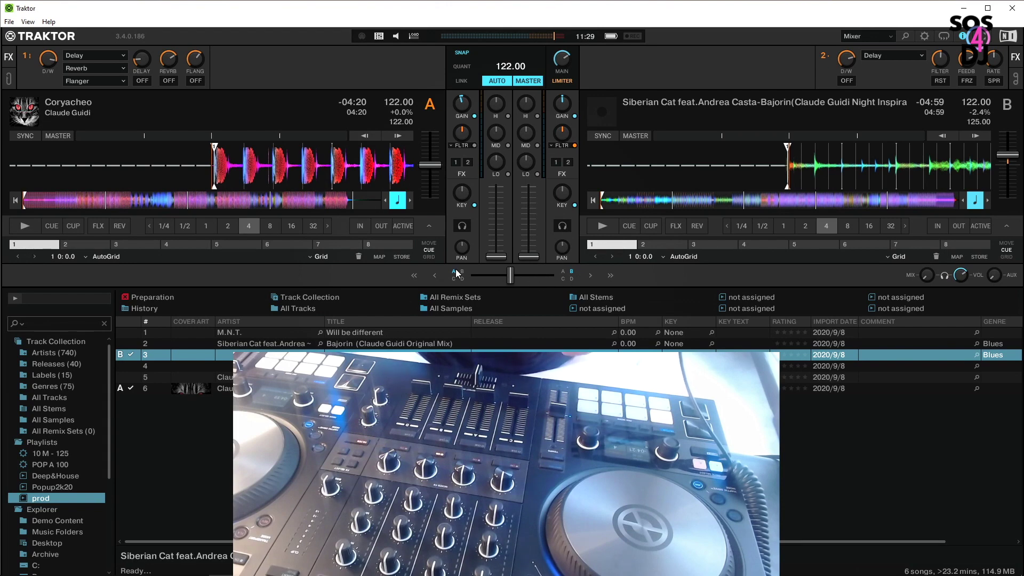
# Step: Play deck B, jump to just past the middle of its track, and stop playback
pyautogui.click(600, 226)
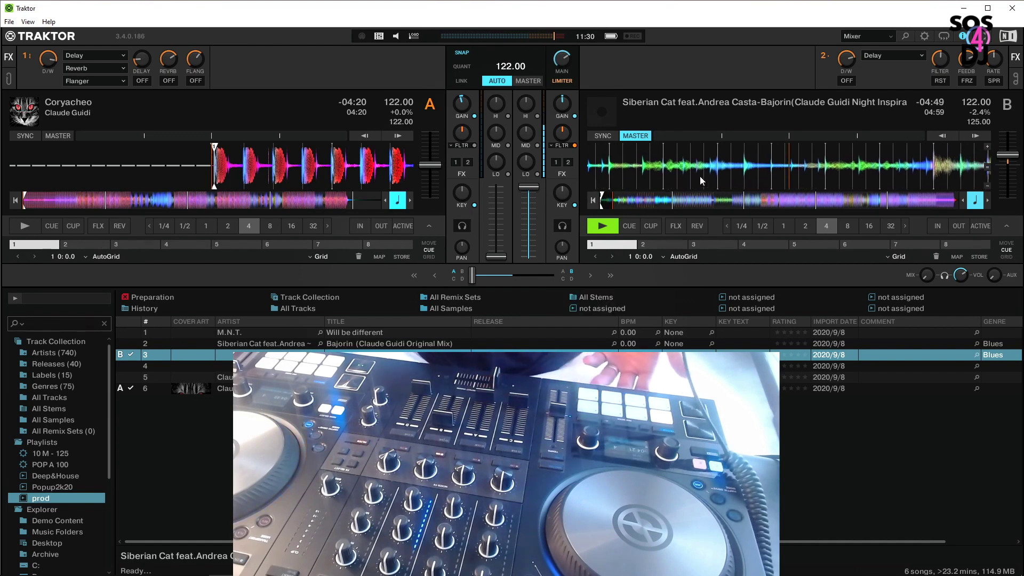
pyautogui.click(736, 201)
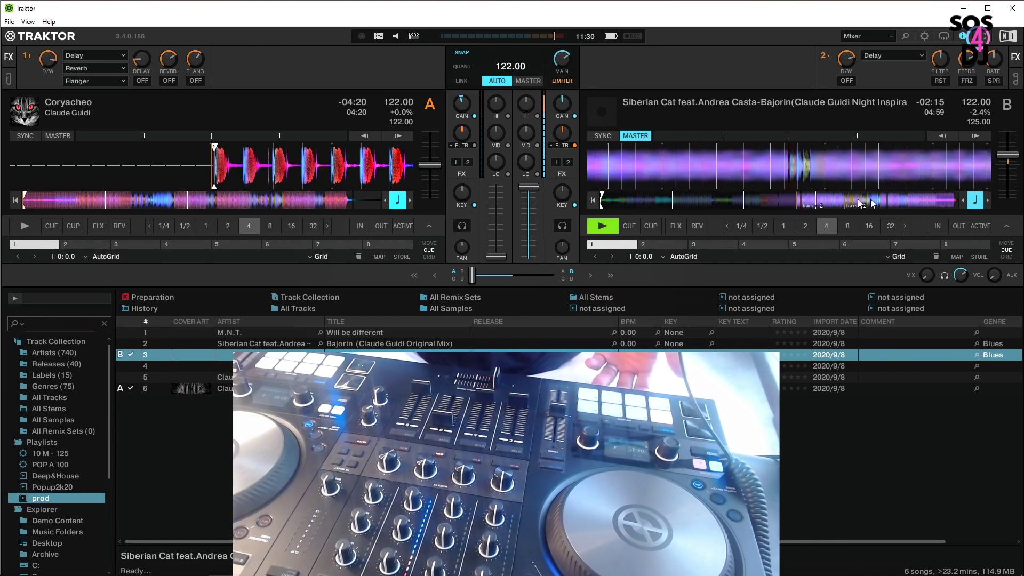
pyautogui.click(796, 200)
pyautogui.click(597, 226)
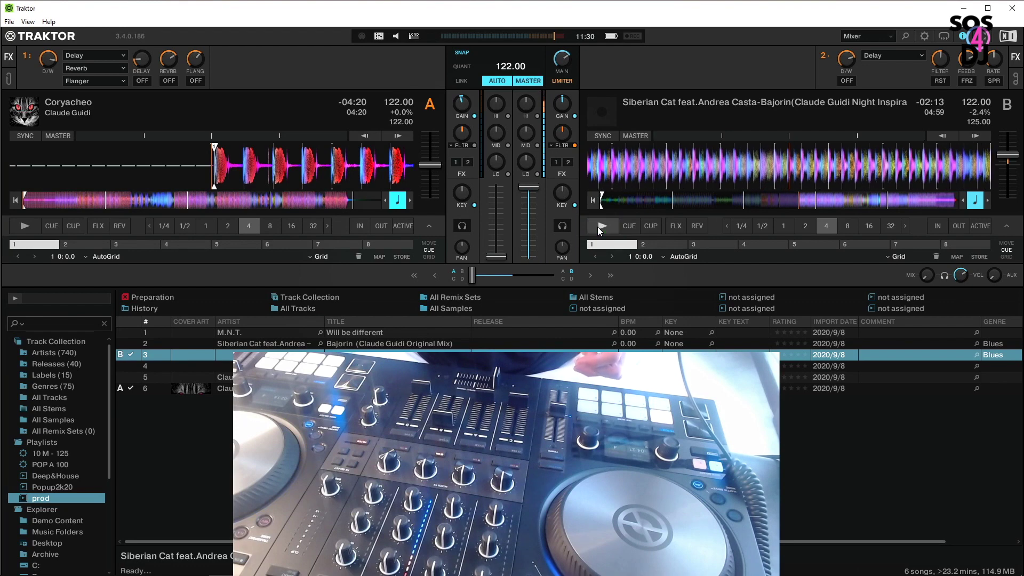
# Step: Unassign decks A and B from the crossfader, test playback on deck B, and reassign both decks
pyautogui.click(453, 271)
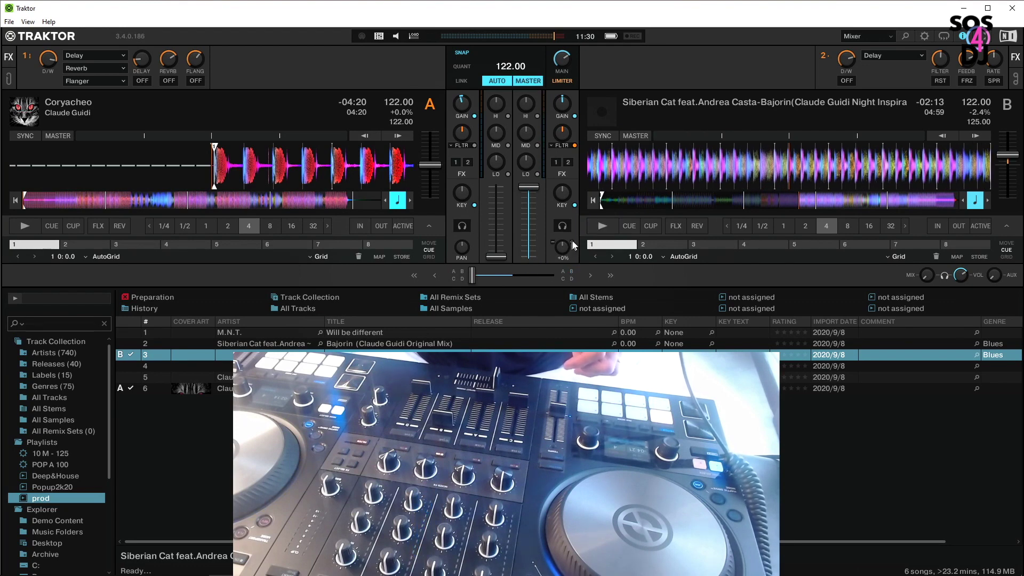
pyautogui.click(599, 224)
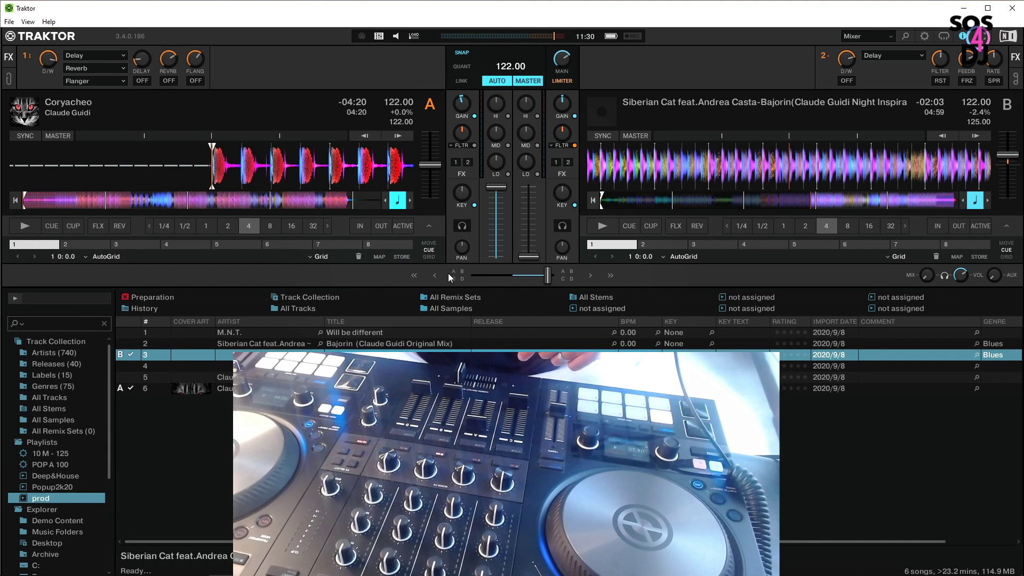
pyautogui.click(571, 273)
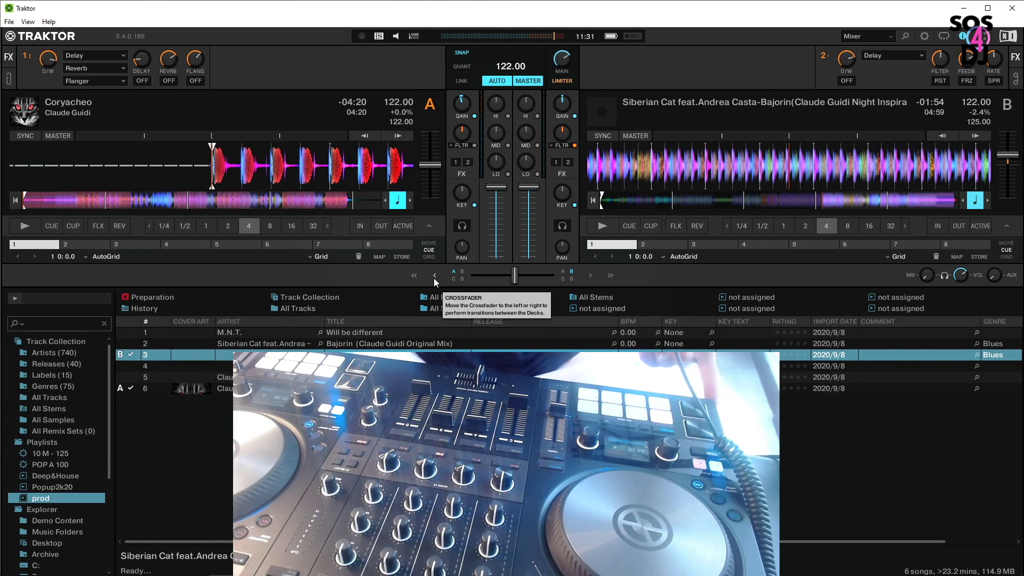
# Step: Auto-fade the crossfader toward deck B and back toward deck A, and set it near its center
pyautogui.click(607, 277)
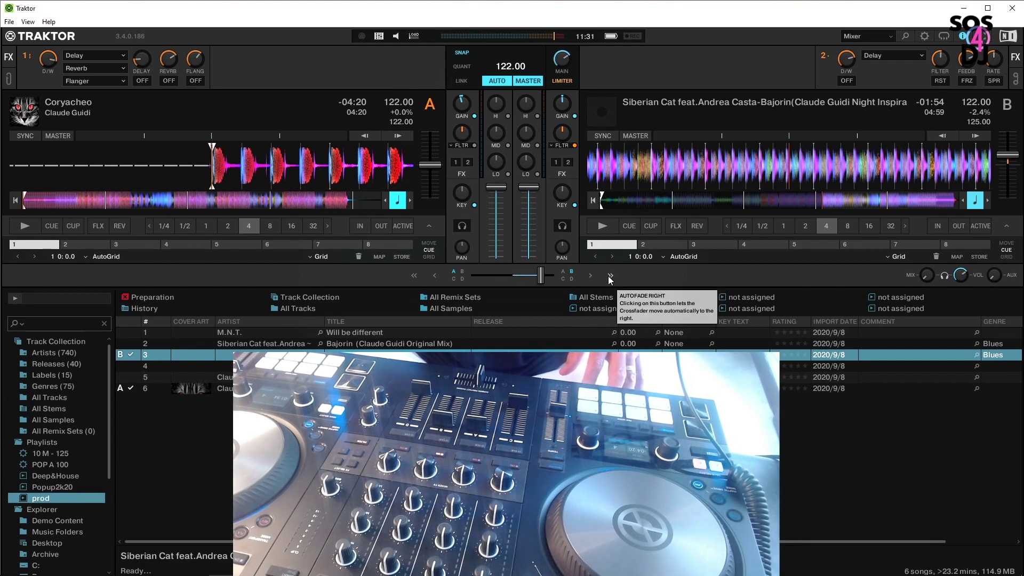
pyautogui.click(415, 275)
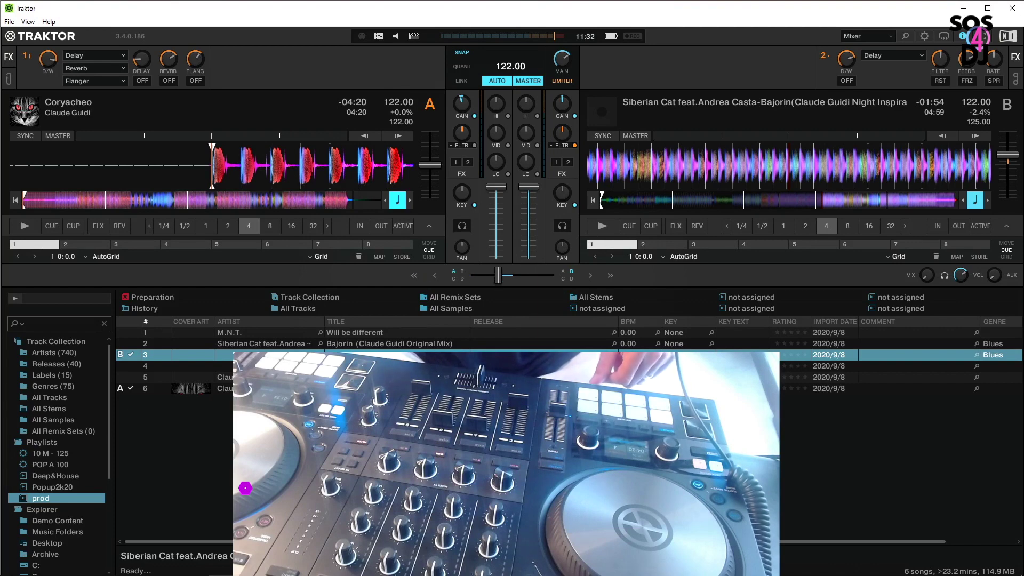
pyautogui.moveTo(497, 275); pyautogui.dragTo(509, 275)
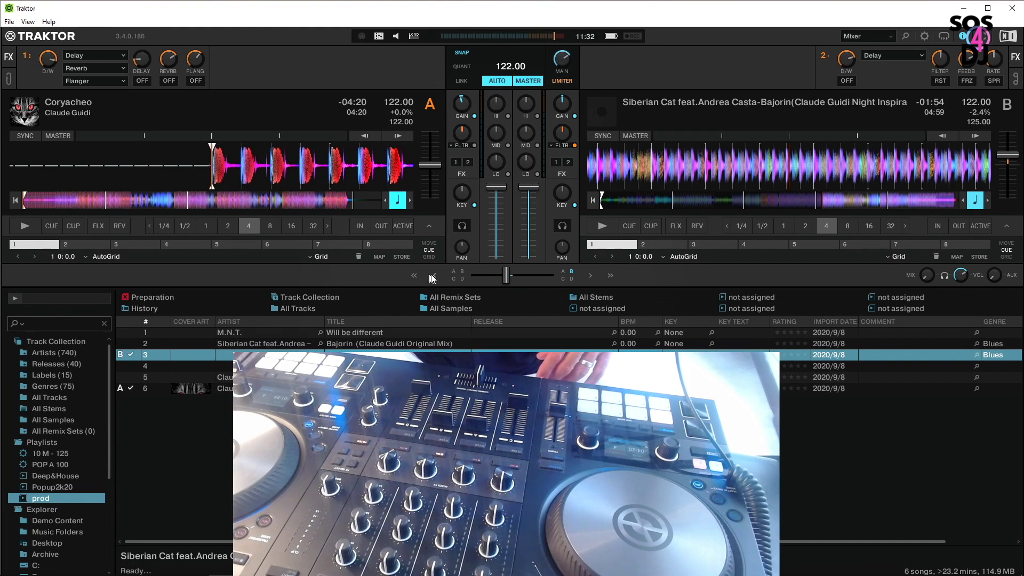
# Step: Hide the crossfader in the Mixer preferences, move the preferences window clear of the mixer, and show the crossfader again
pyautogui.click(925, 36)
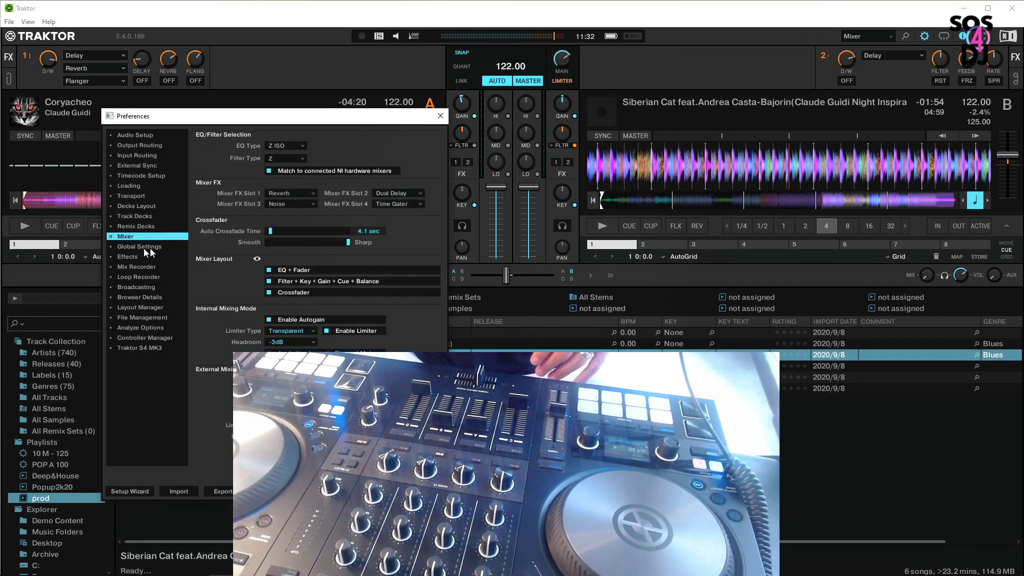
pyautogui.click(269, 292)
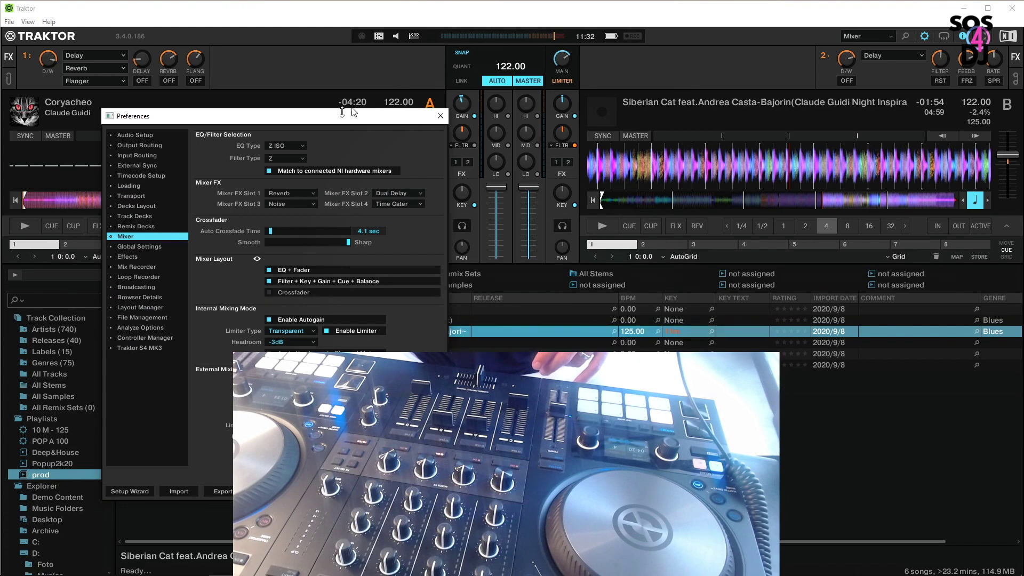
pyautogui.moveTo(352, 112); pyautogui.dragTo(217, 92)
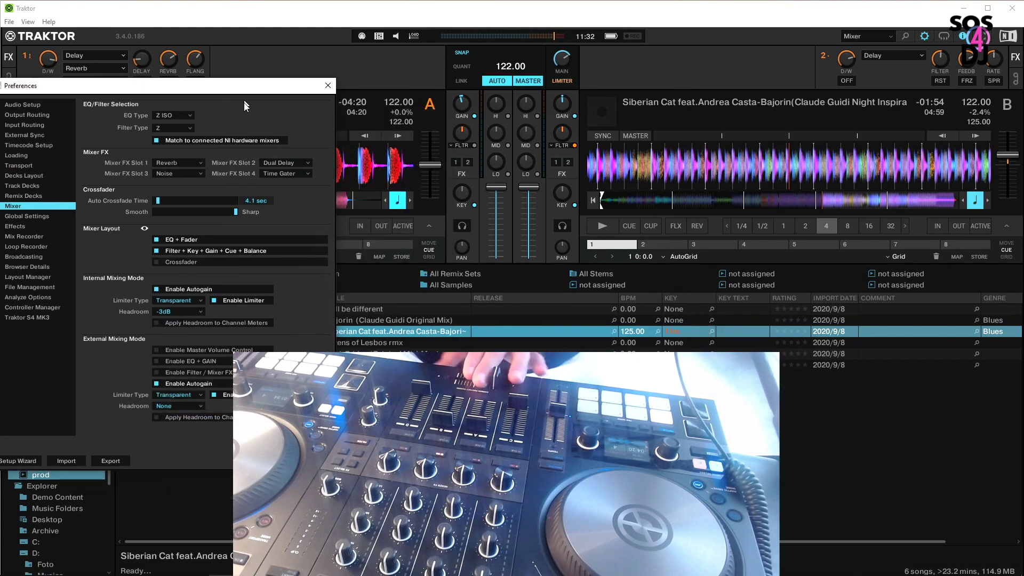
pyautogui.click(157, 263)
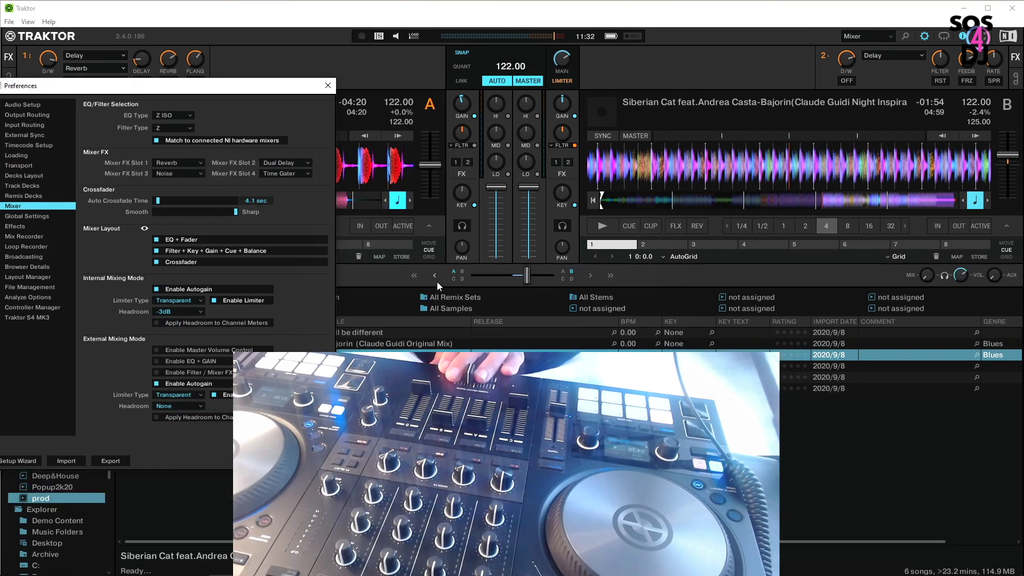
# Step: Unassign decks A and B from the crossfader, and switch the crossfader's display off and on again
pyautogui.click(580, 277)
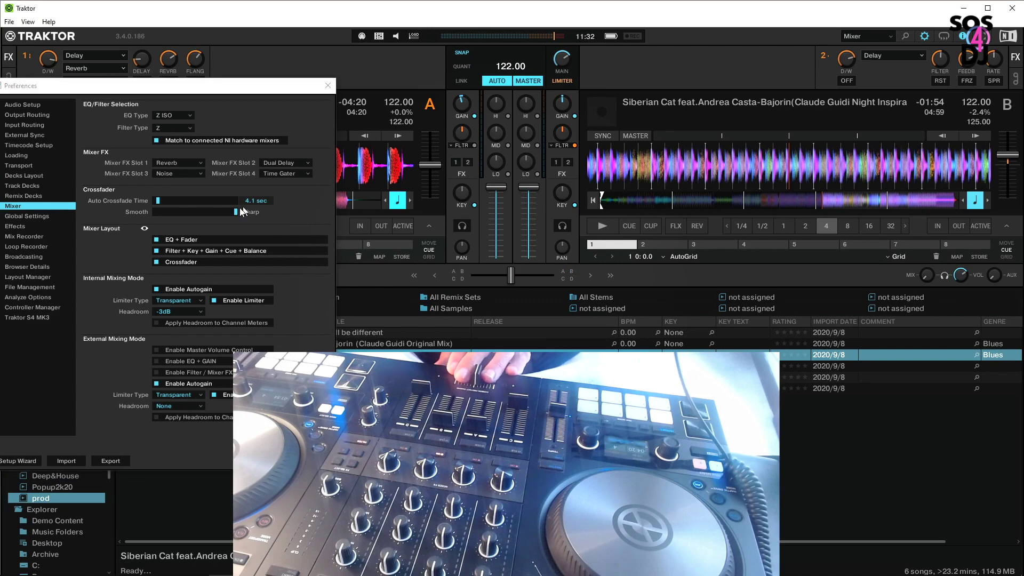
pyautogui.click(156, 261)
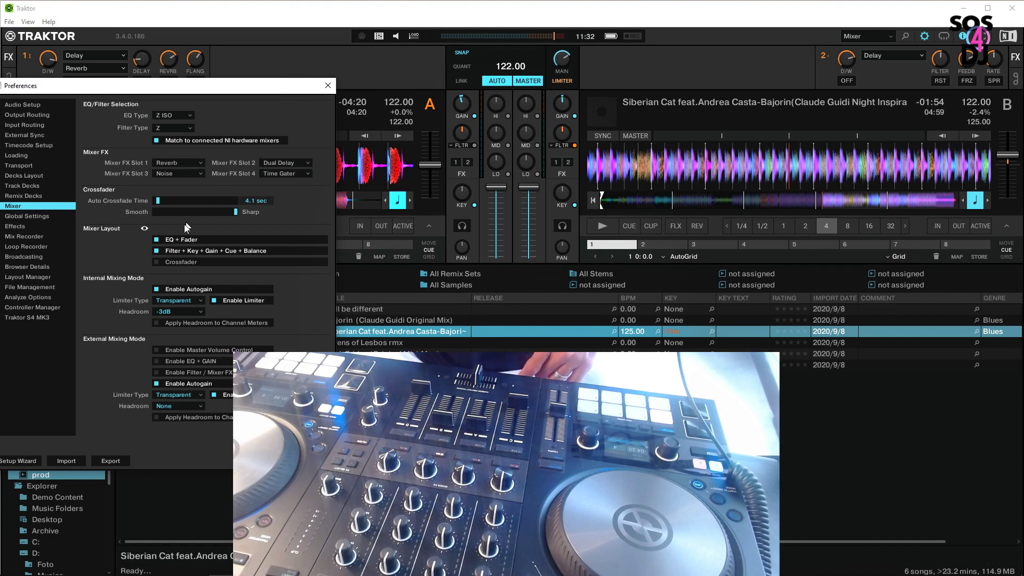
pyautogui.click(156, 261)
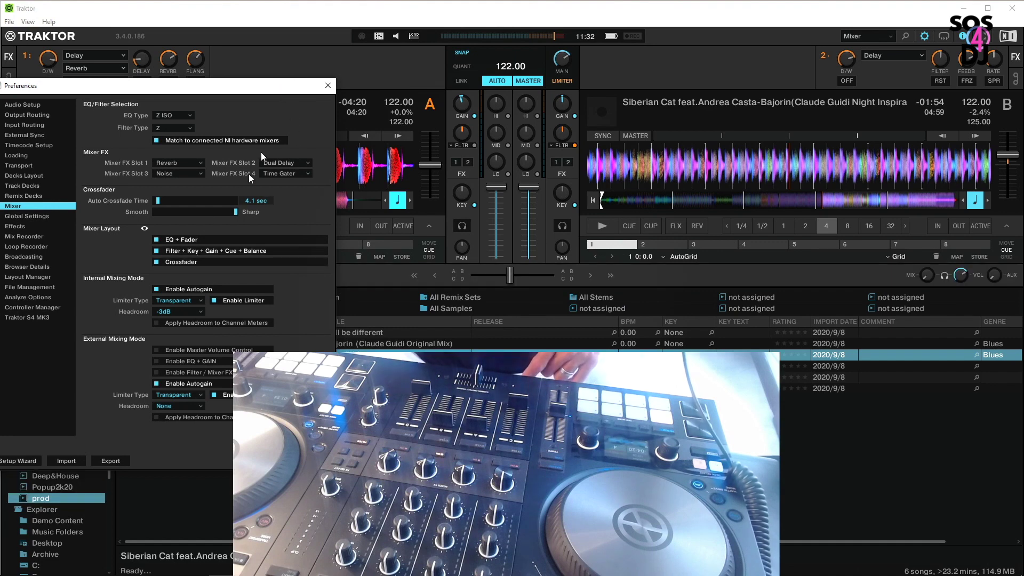
# Step: Close the preferences and move the crossfader fully toward deck A while deck A plays
pyautogui.click(328, 84)
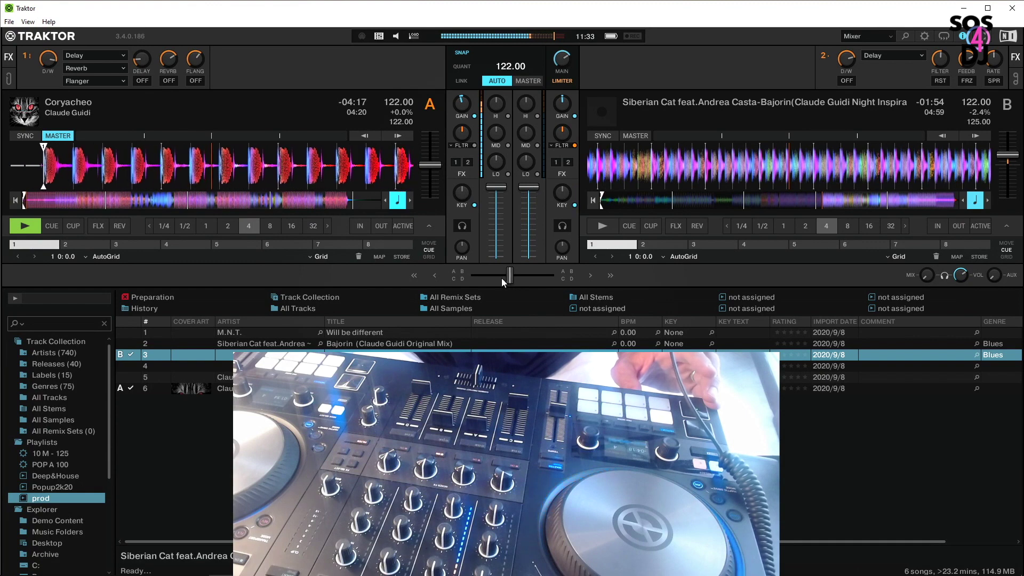
pyautogui.moveTo(508, 276); pyautogui.dragTo(469, 275)
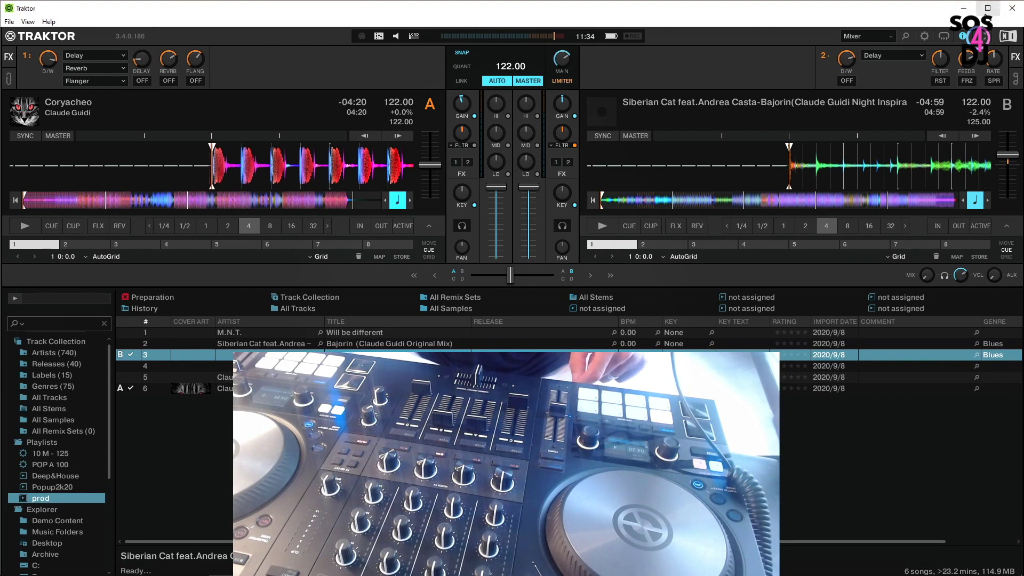
# Step: Maximize the program window, set the Decks Layout preference to 4 Decks, and close the preferences
pyautogui.click(988, 8)
pyautogui.click(924, 32)
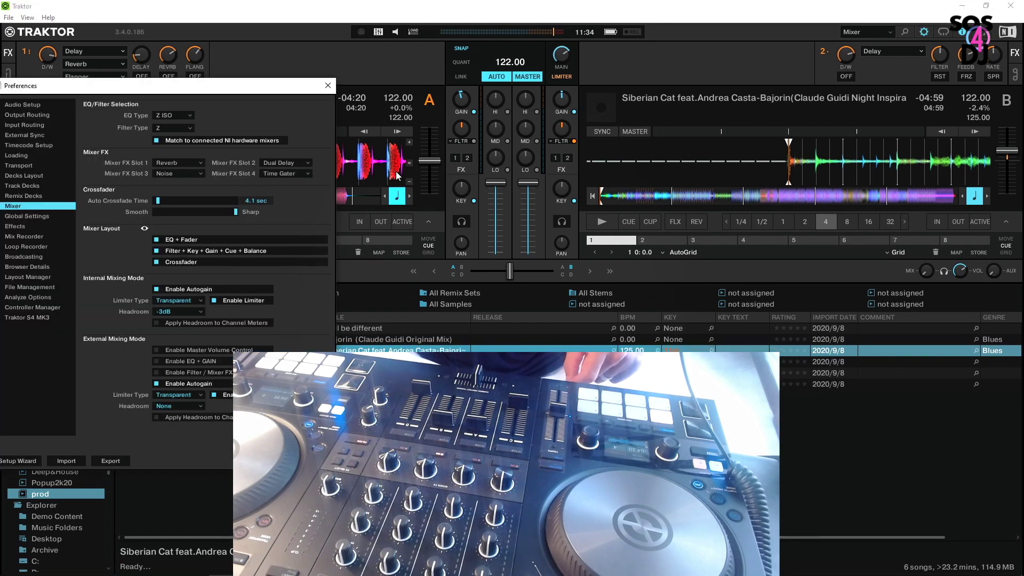
pyautogui.moveTo(142, 90); pyautogui.dragTo(511, 60)
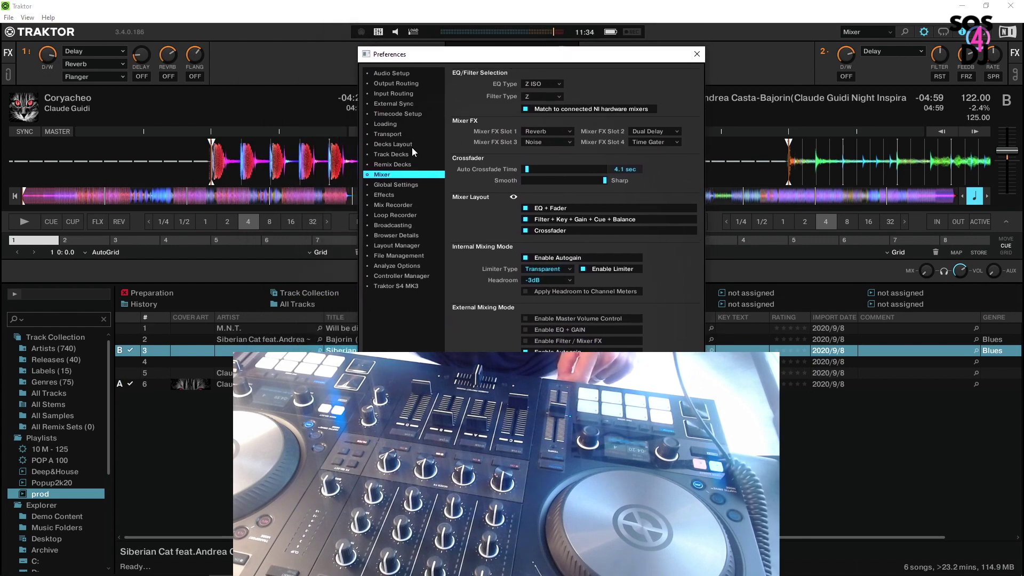
pyautogui.click(392, 154)
pyautogui.click(394, 163)
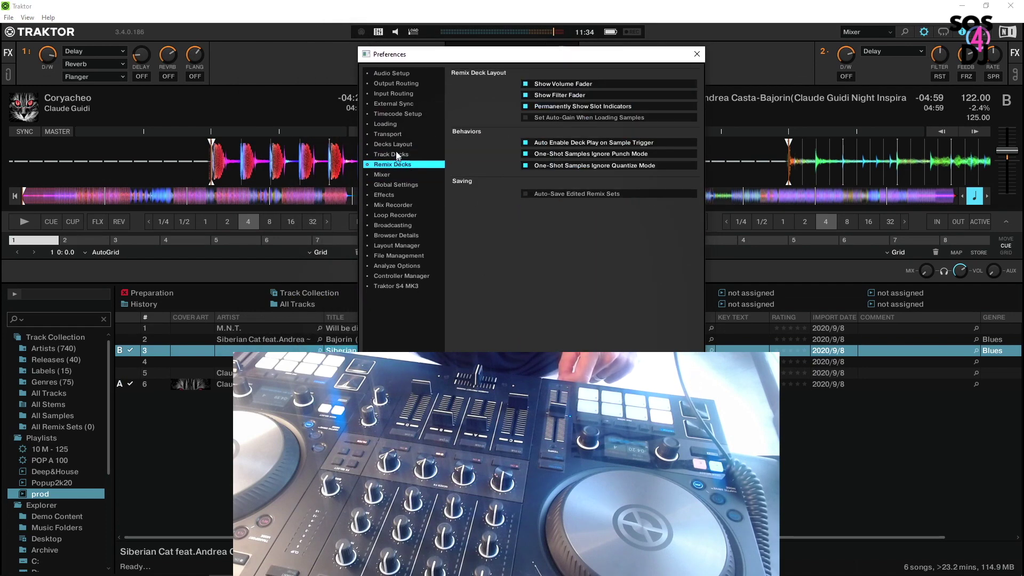
pyautogui.click(396, 143)
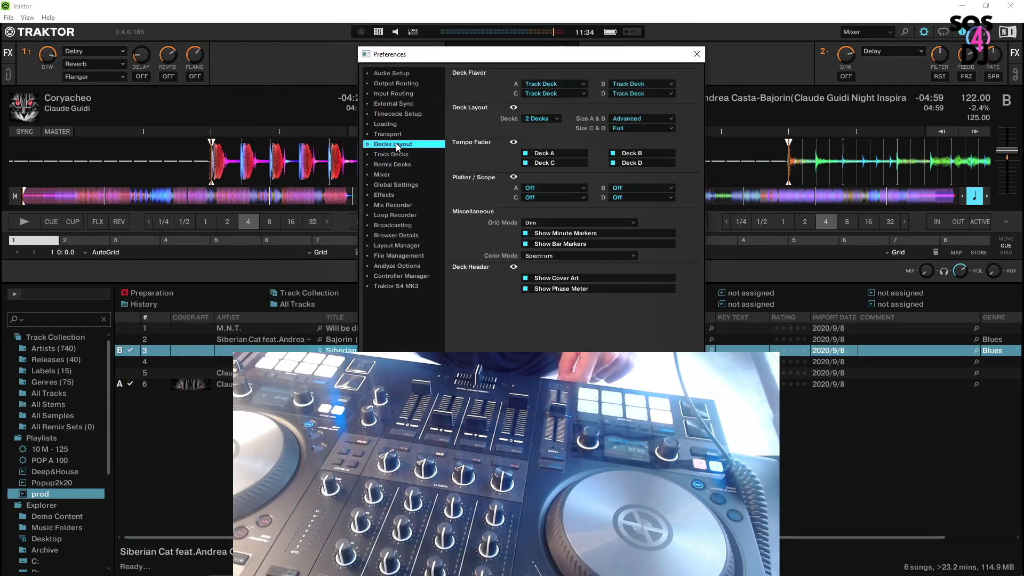
pyautogui.click(554, 119)
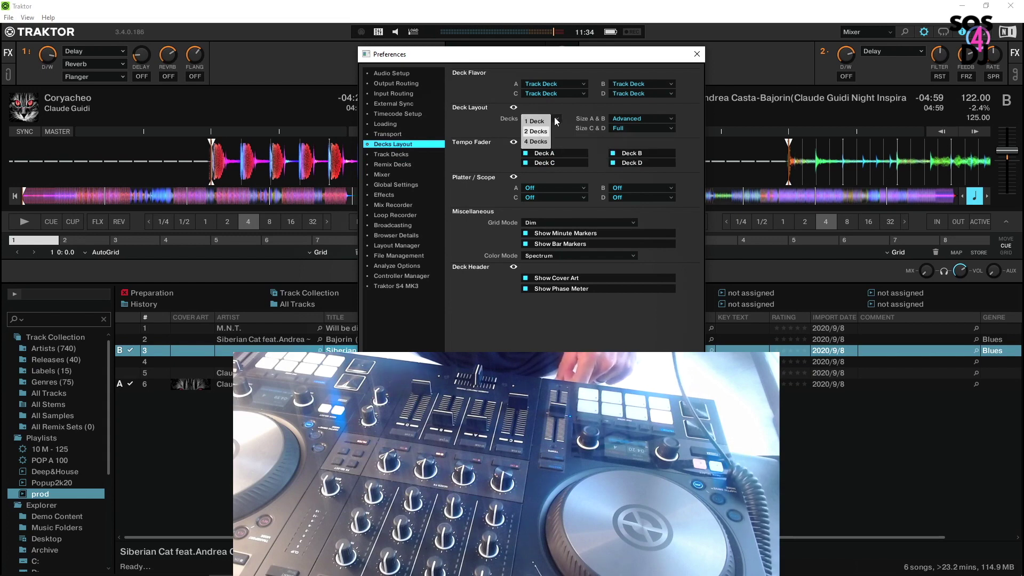
pyautogui.click(534, 146)
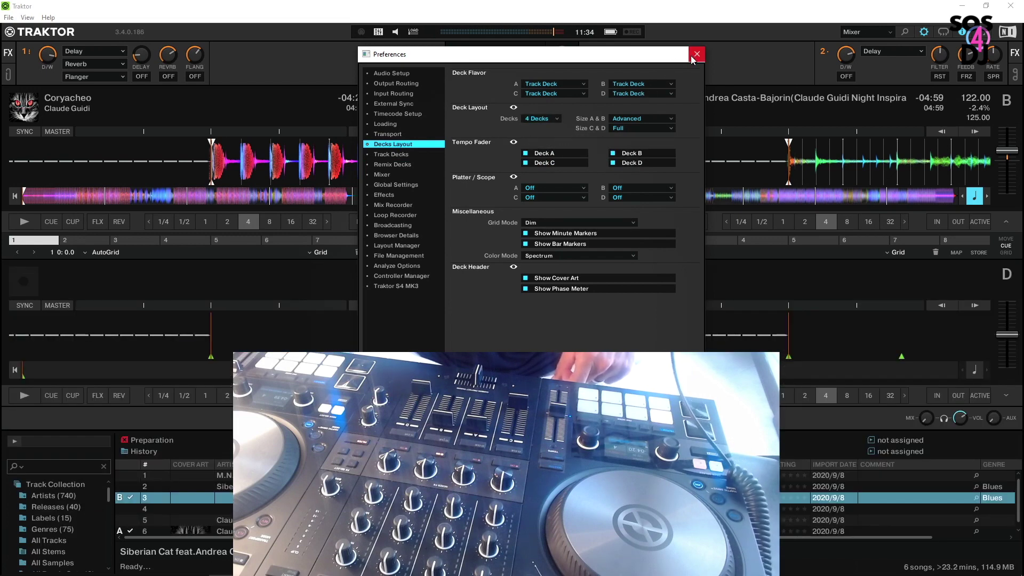
pyautogui.press('Escape')
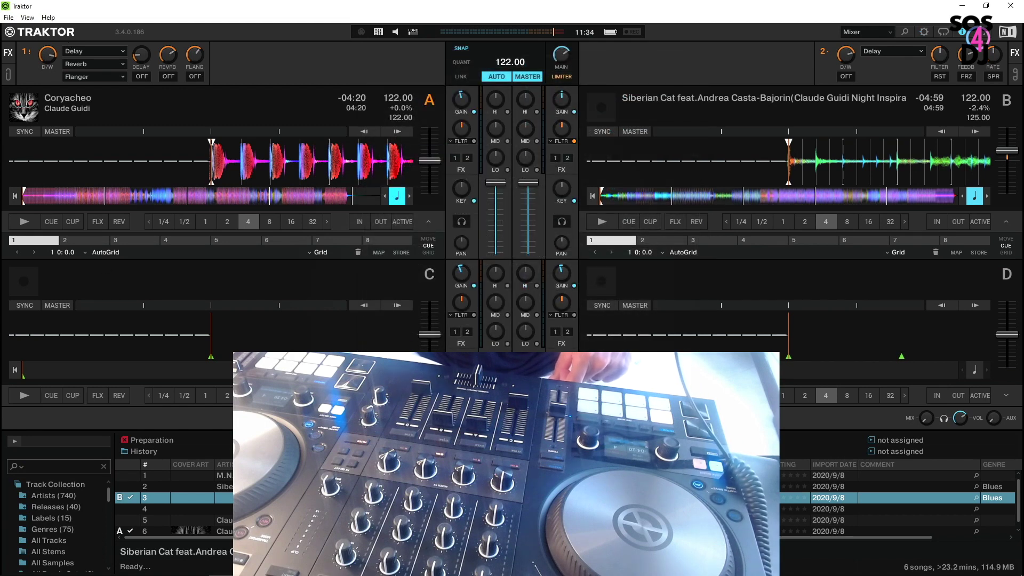
# Step: Load "Fuck Friday (Original Mix) Master" into deck C and the original mix of "Bajorin" into deck D
pyautogui.click(176, 520)
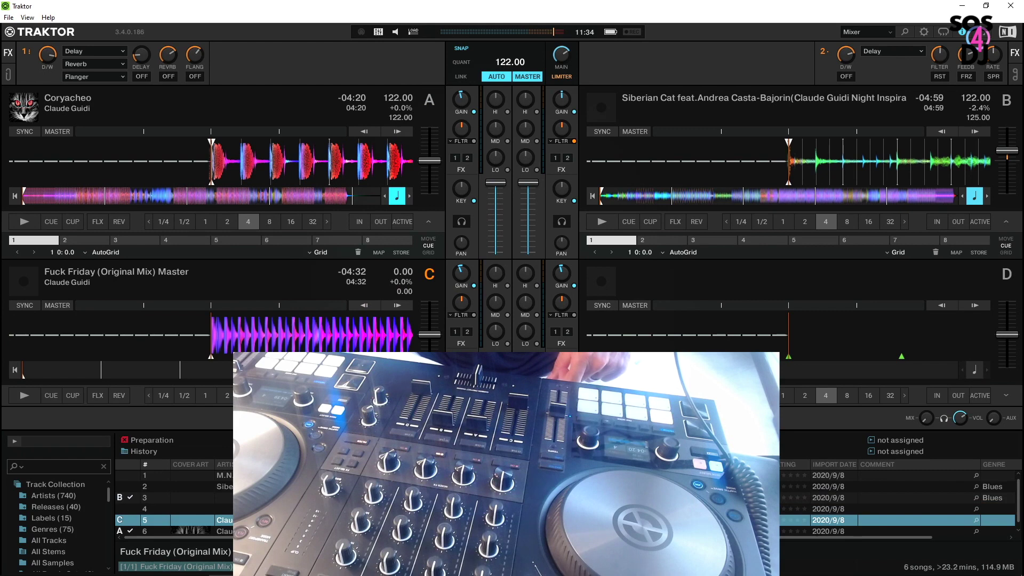
pyautogui.press('Up')
pyautogui.press('Up')
pyautogui.press('Up')
pyautogui.press('Return')
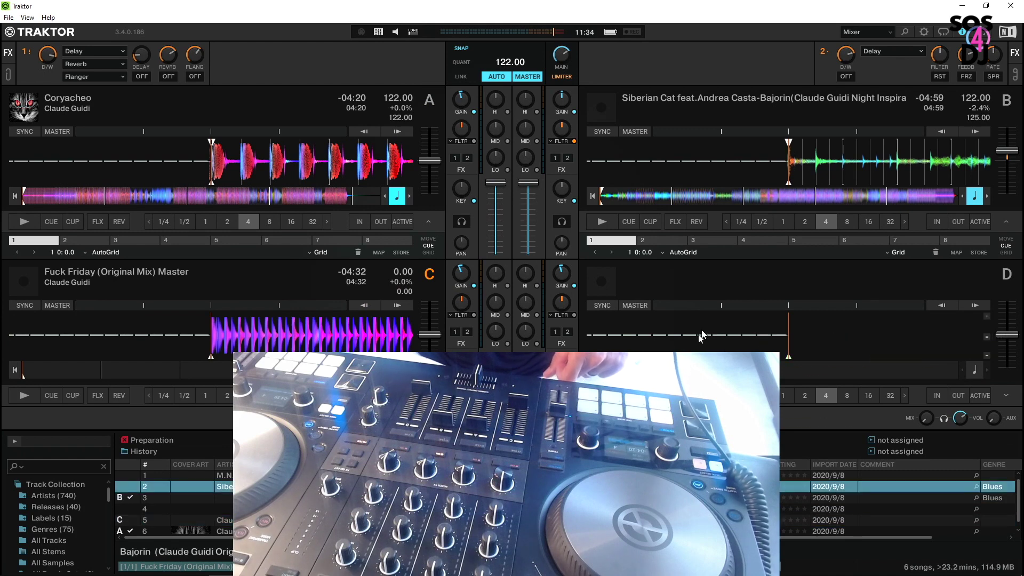